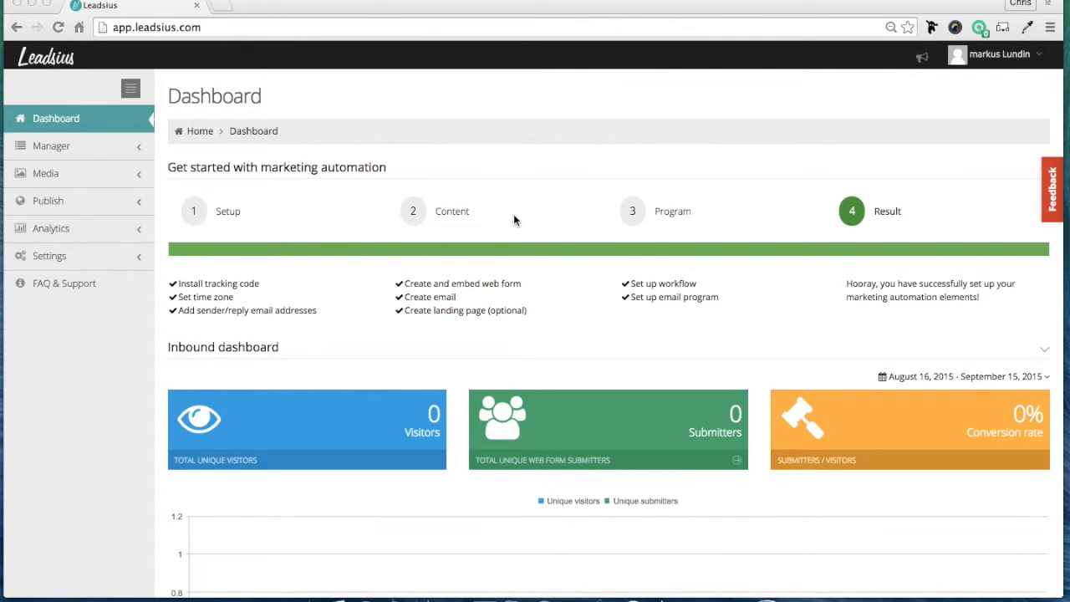
Create a new web form named "My first contact form".
left_click(95, 211)
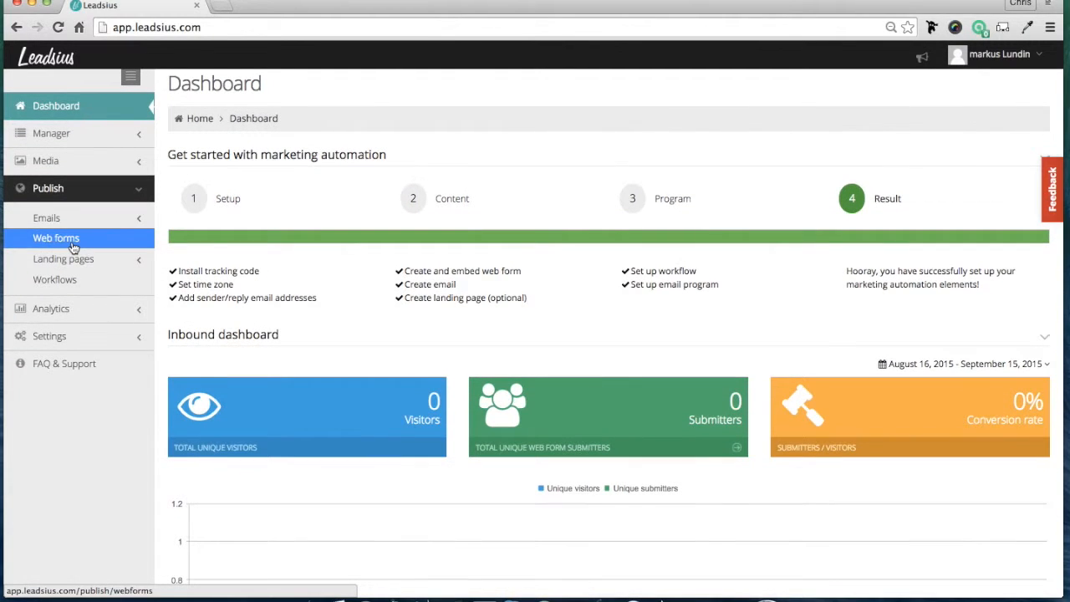
left_click(74, 246)
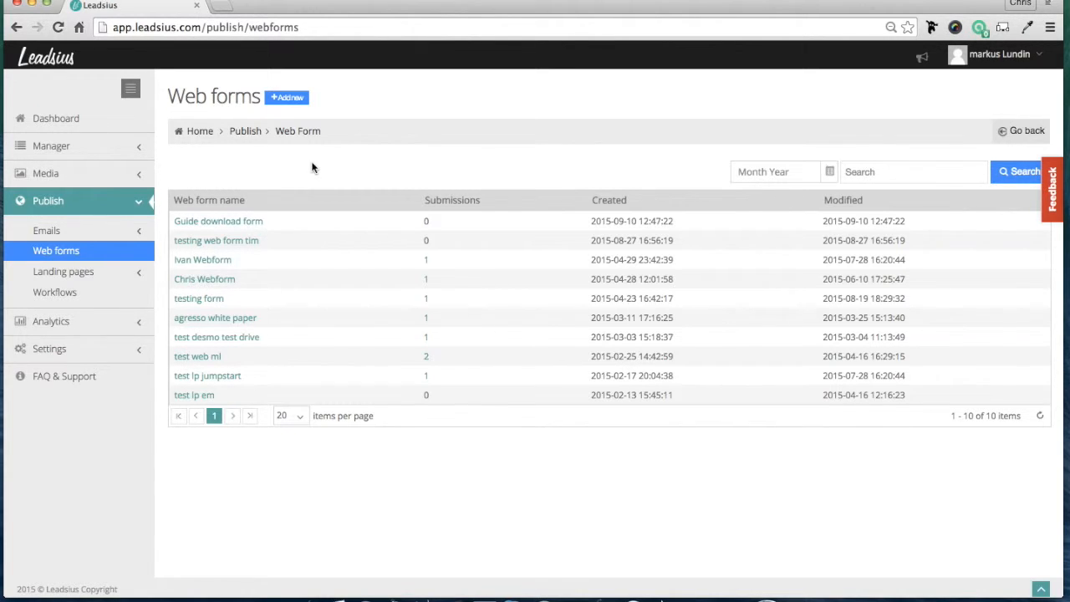
left_click(296, 101)
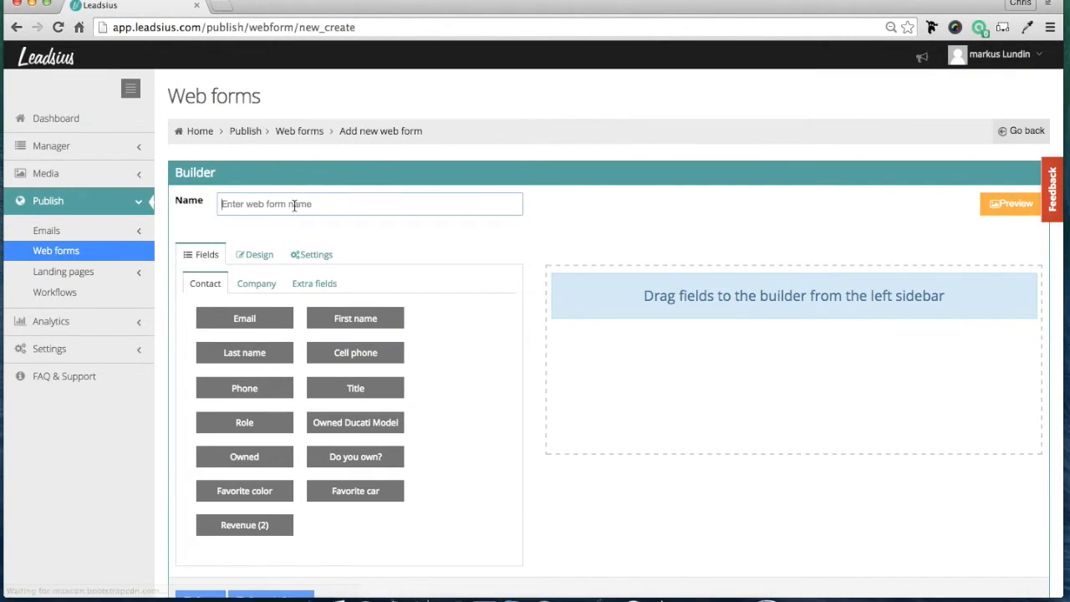
left_click(294, 206)
type("My first conta")
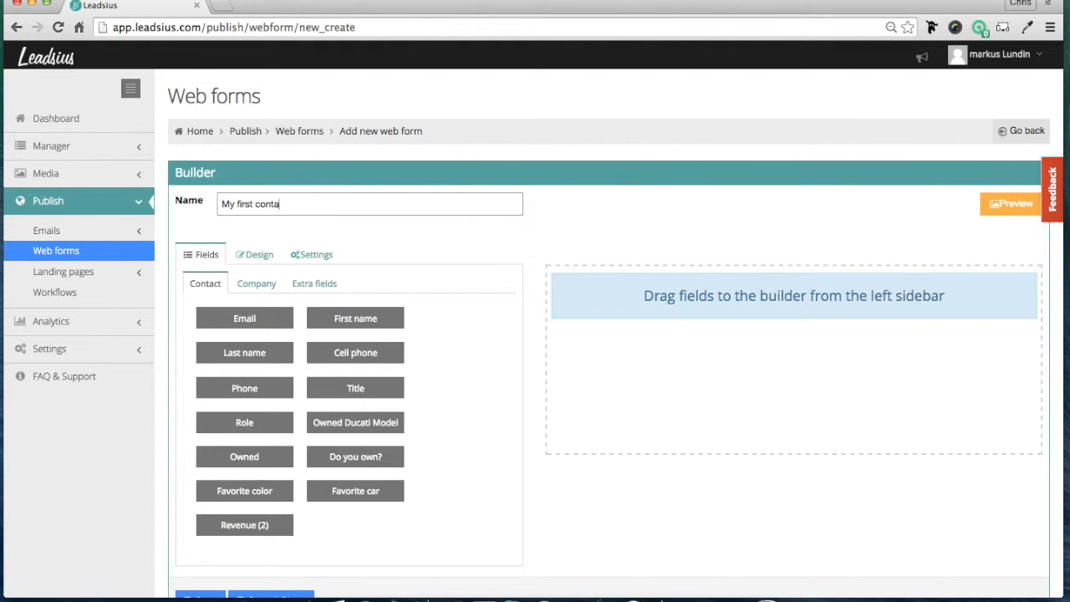
type("ct form")
Add the contact fields First name, Last name and Email to the form, in that order.
scroll(599, 210, "down", 2)
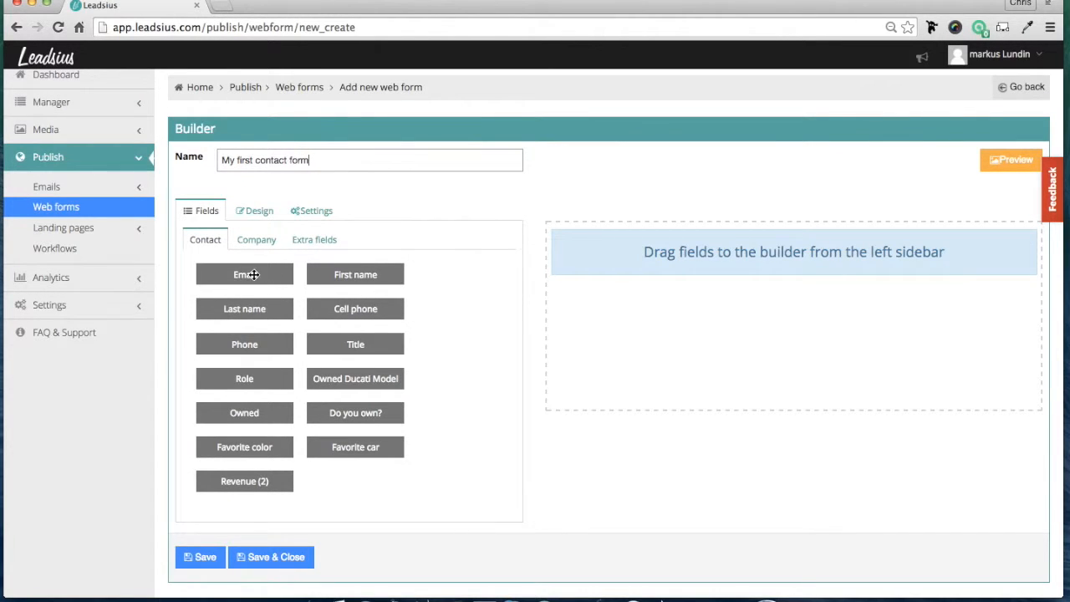
left_click_drag(351, 273, 351, 278)
left_click_drag(266, 305, 266, 306)
left_click_drag(328, 276, 594, 249)
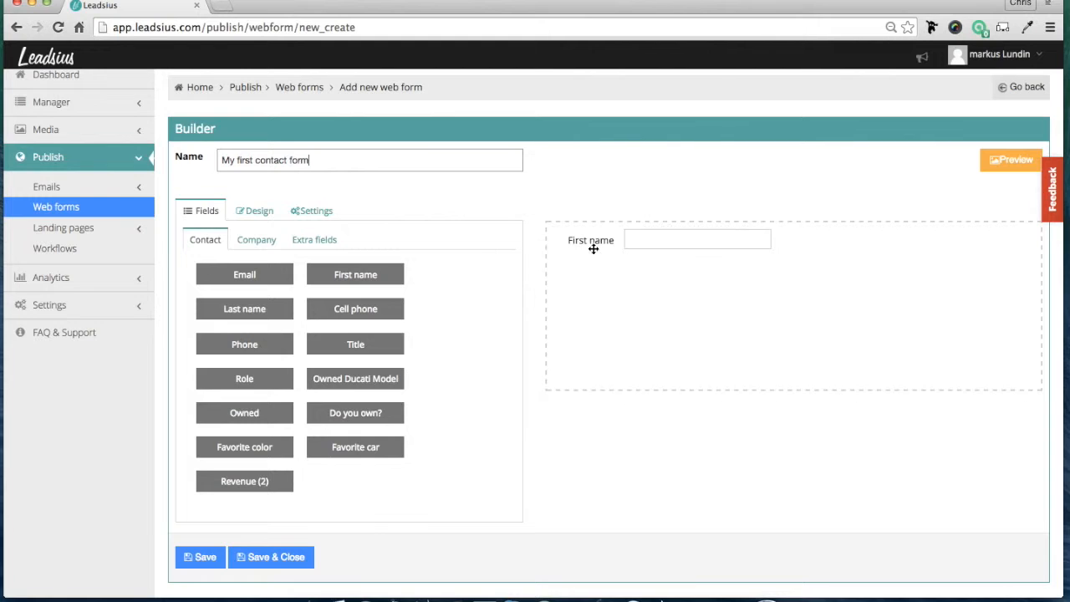
left_click_drag(251, 308, 622, 266)
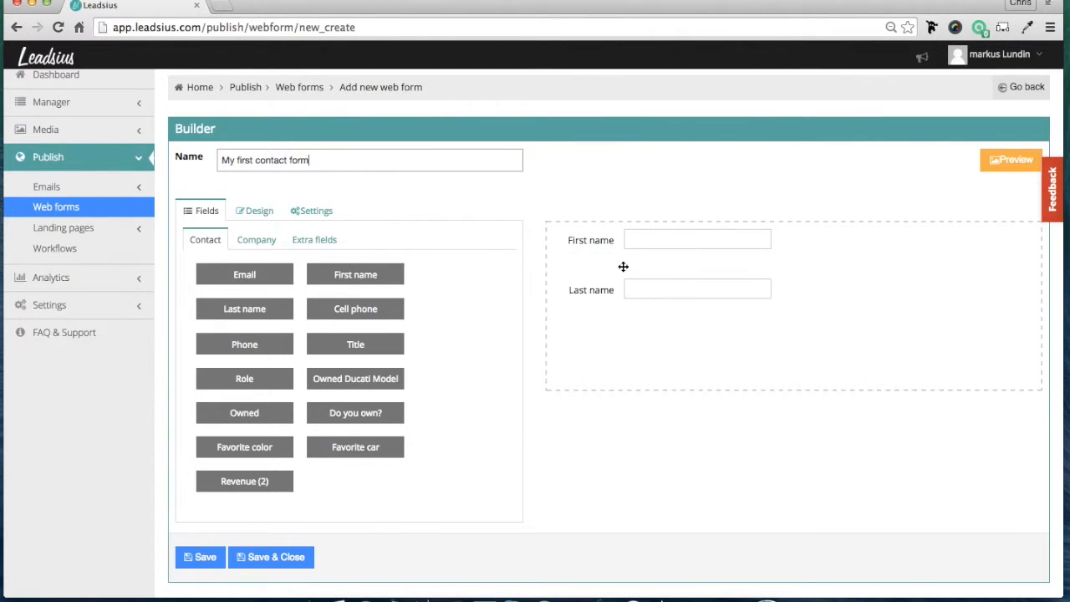
left_click_drag(273, 270, 656, 326)
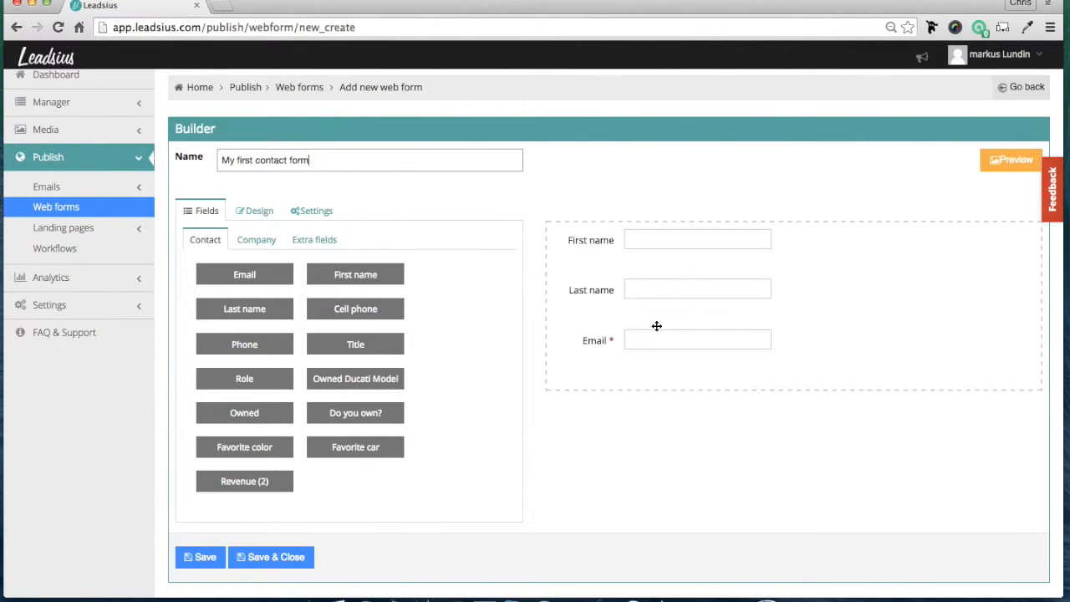
left_click(312, 248)
left_click_drag(246, 349, 631, 461)
left_click(588, 438)
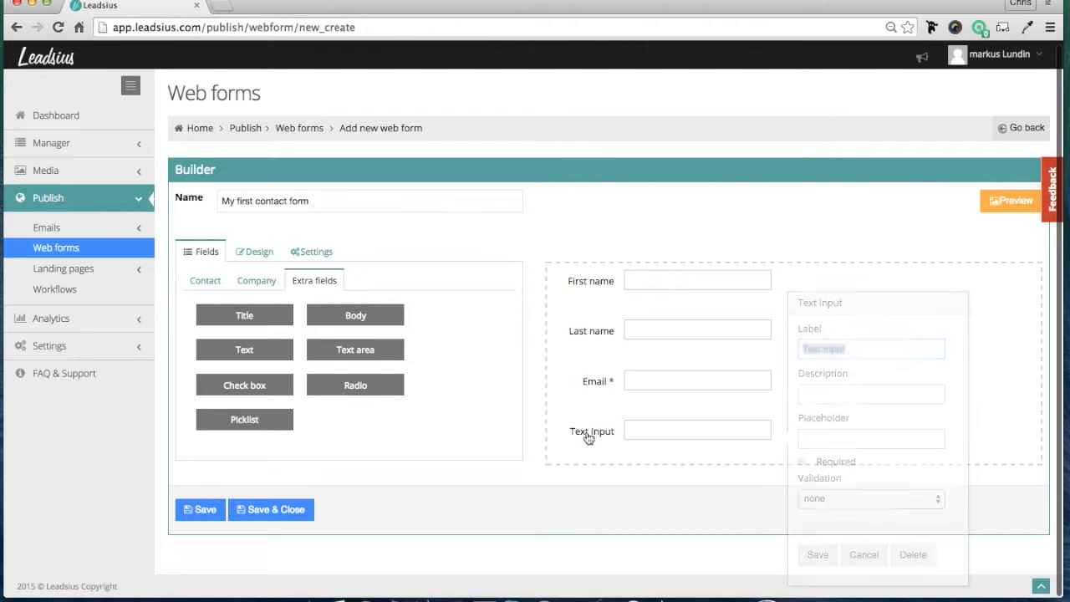
left_click(911, 555)
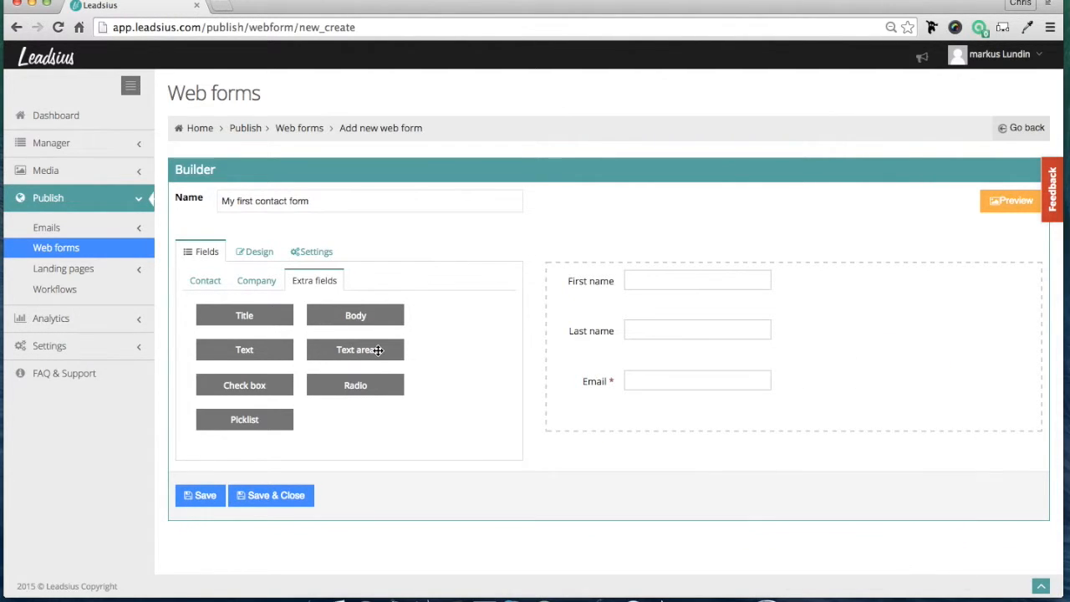
Add a Text area extra field to the form below the Email field.
left_click_drag(345, 351, 585, 436)
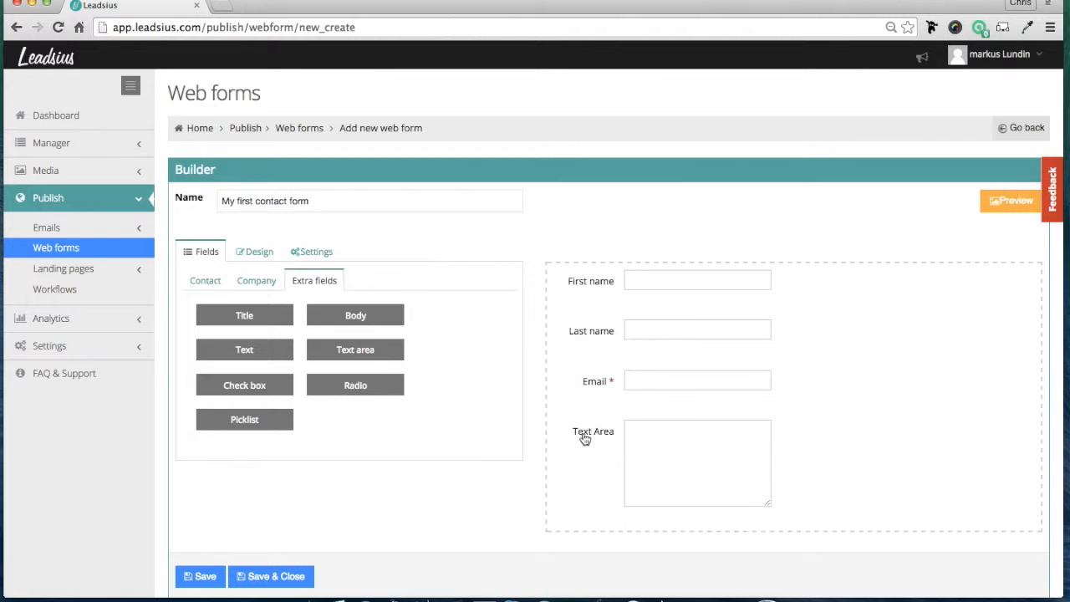
scroll(414, 328, "down", 1)
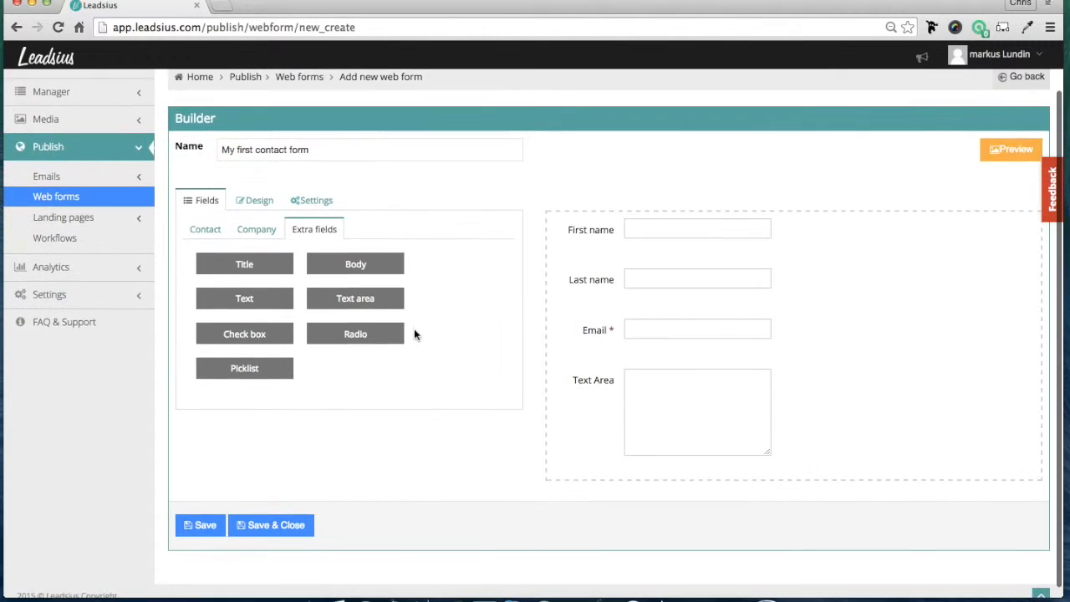
left_click(262, 229)
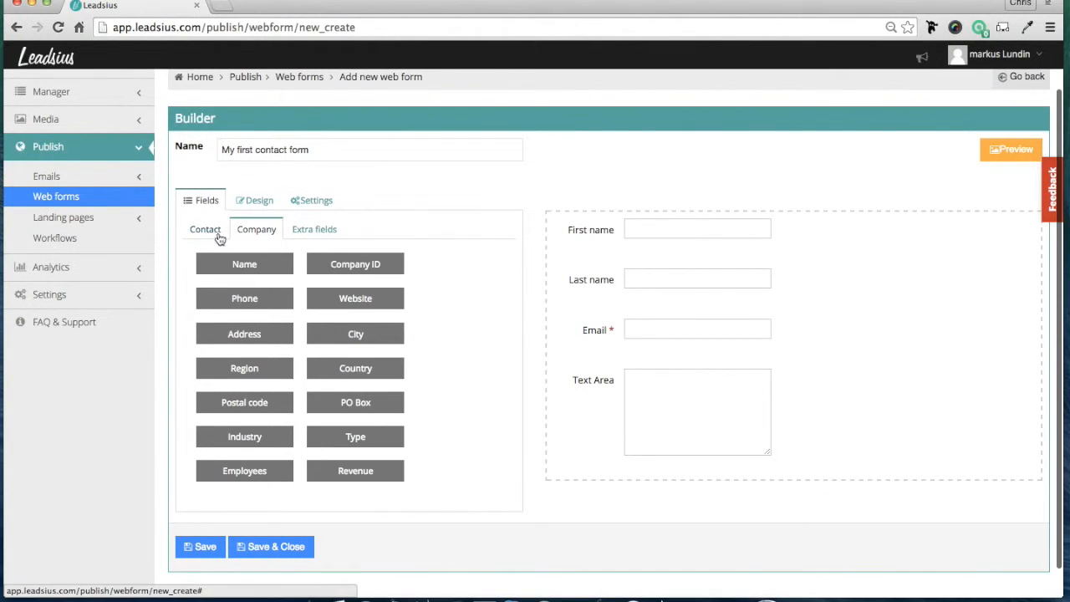
Relabel the First name field as "First", make it required and save the field.
left_click(601, 239)
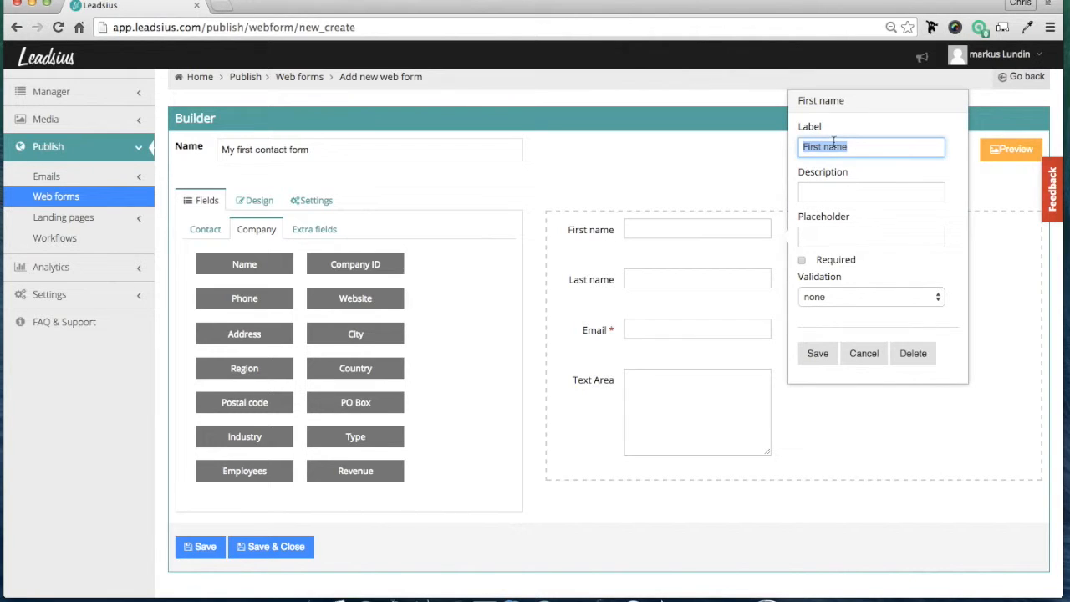
type("First")
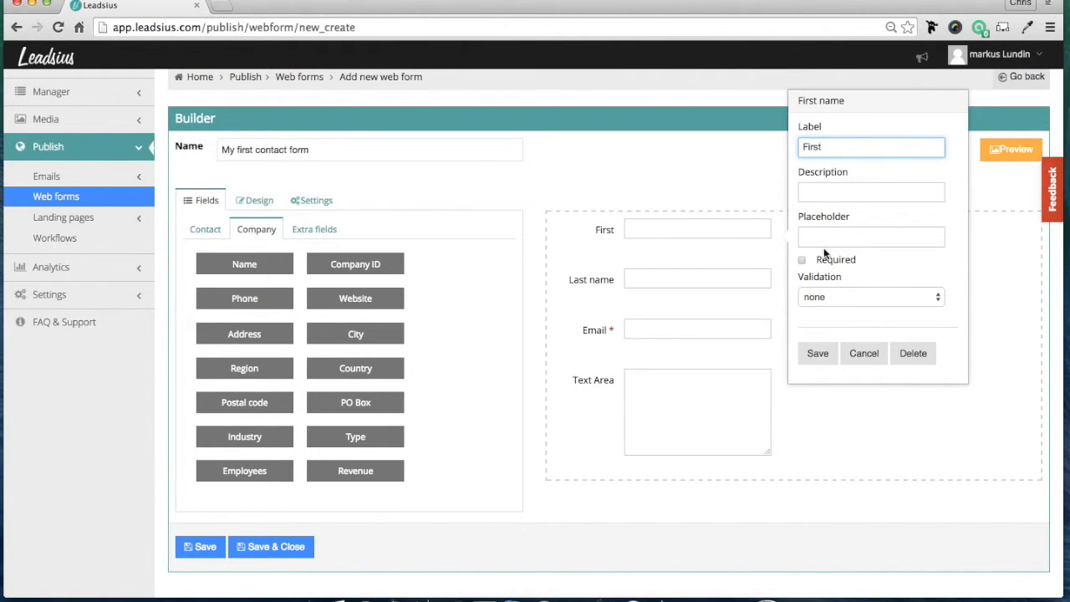
left_click(803, 264)
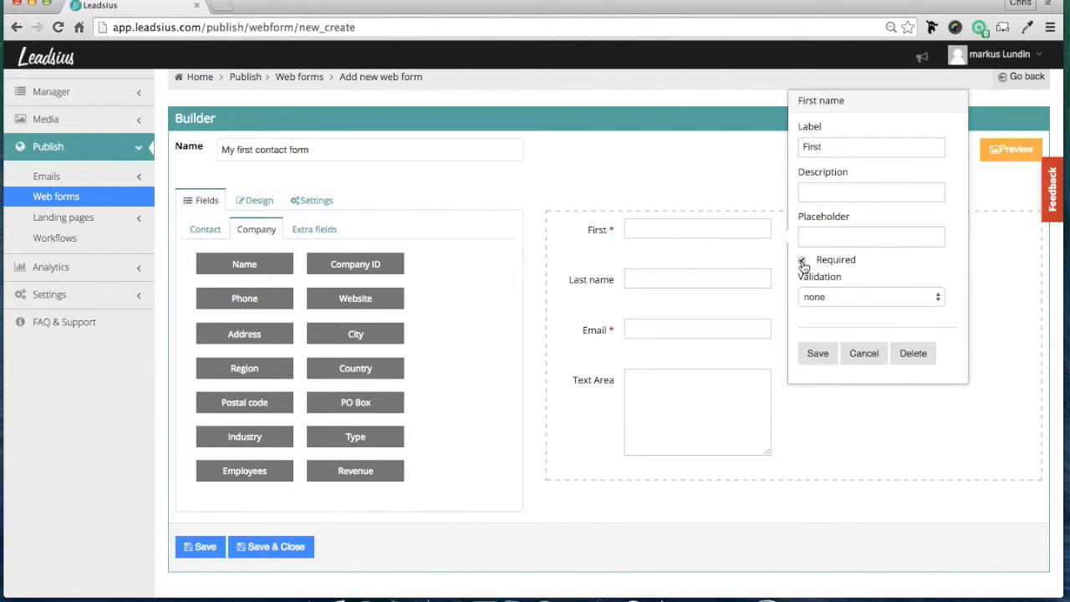
left_click(816, 354)
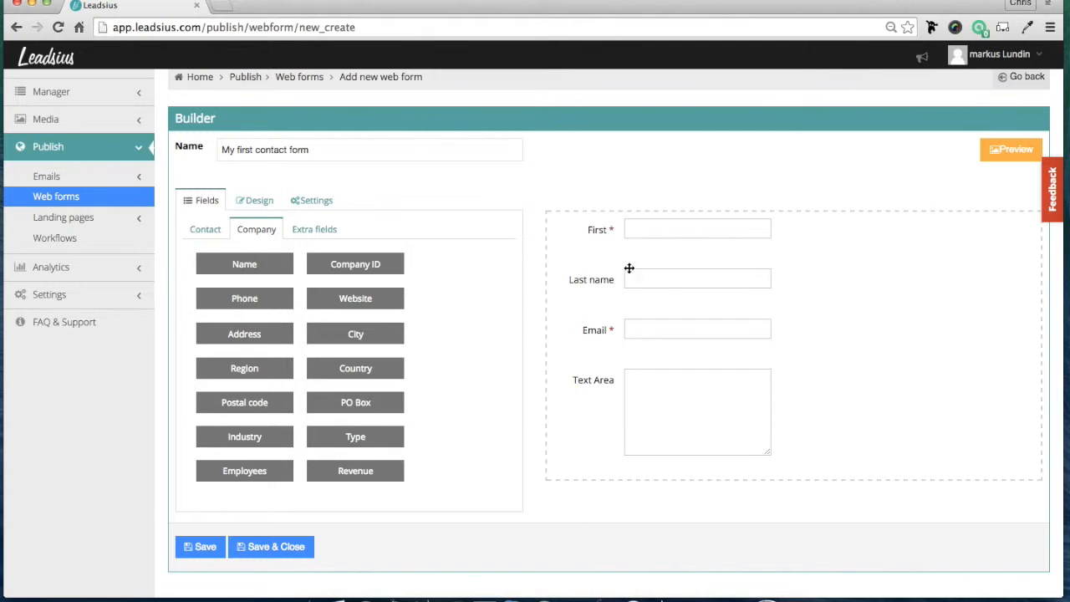
Relabel the Last name field as "Last", make it required and save the field.
left_click(583, 280)
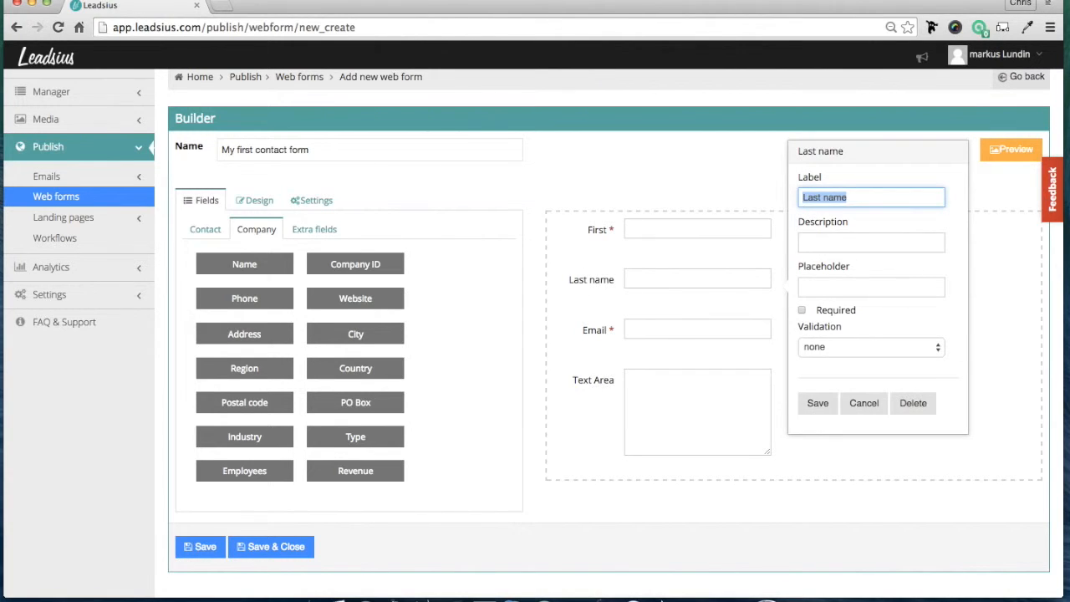
type("Last")
left_click(802, 312)
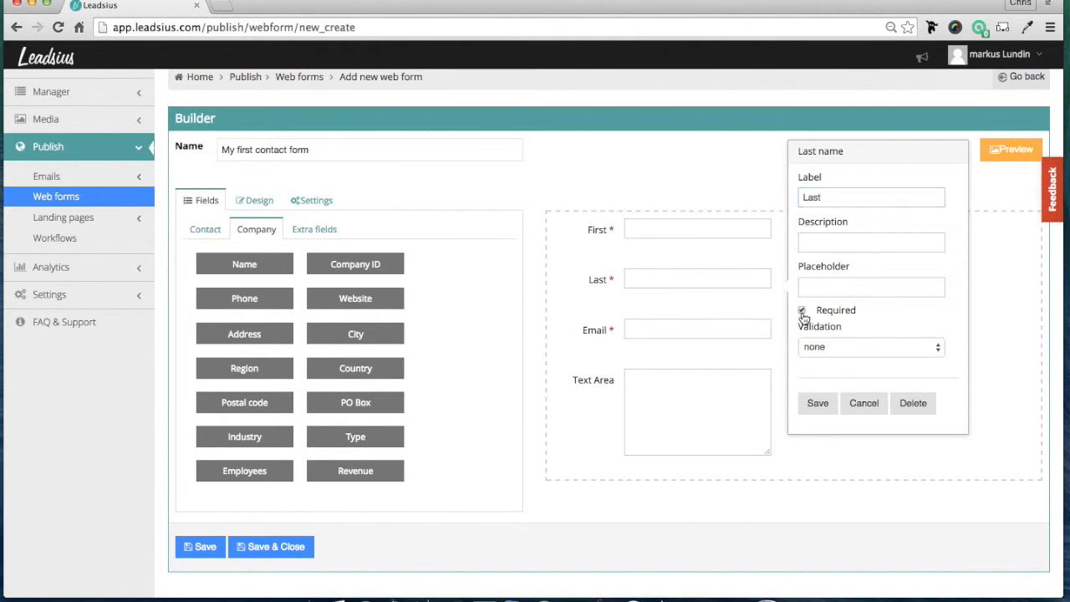
left_click(818, 404)
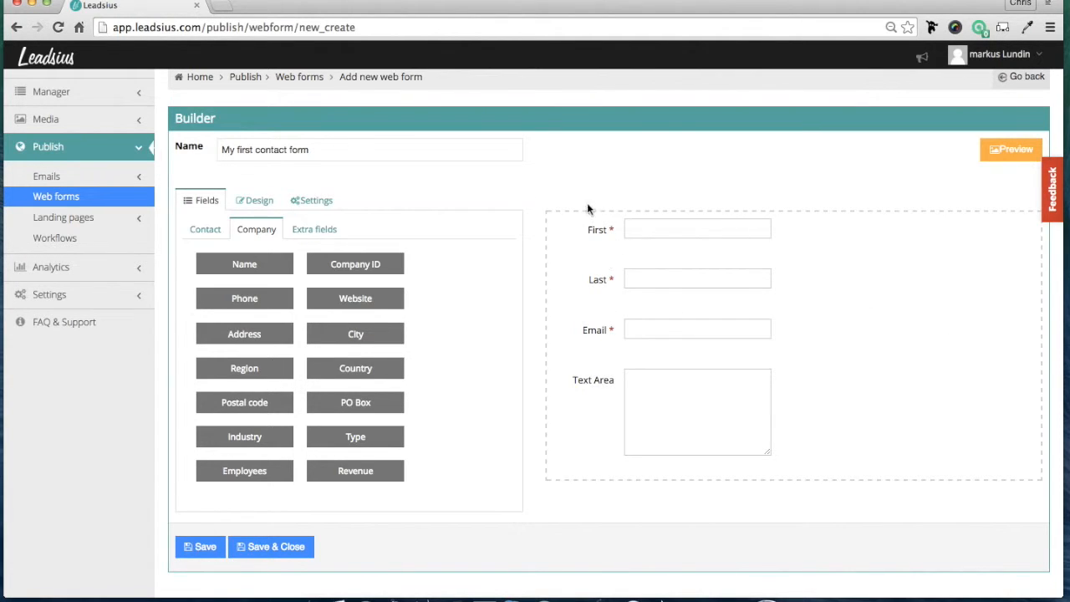
Relabel the text area as "Comments" and save the web form.
left_click(591, 386)
type("Comments")
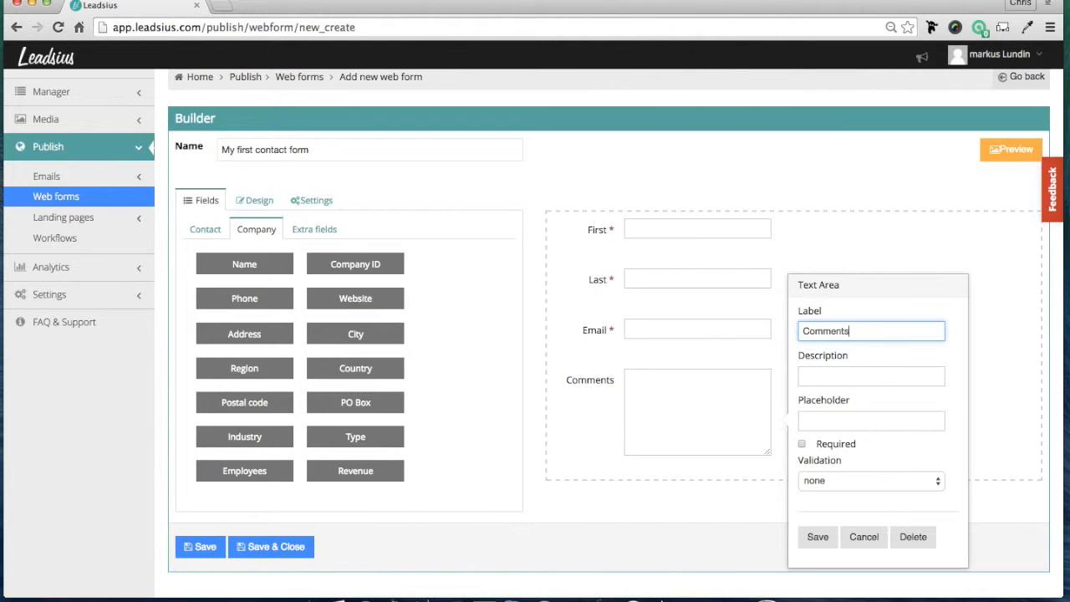
left_click(817, 538)
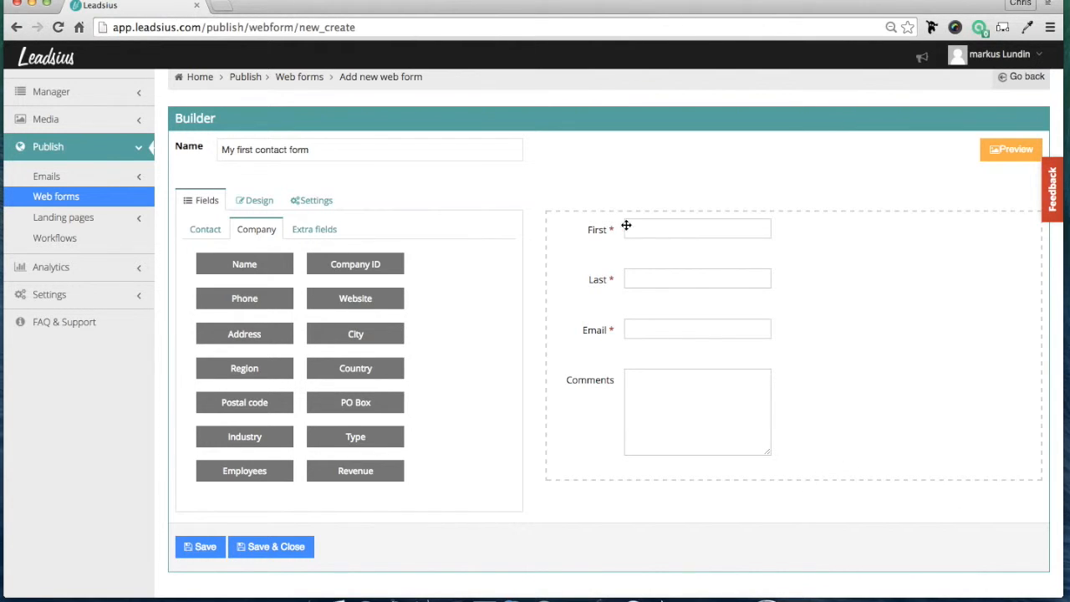
left_click(202, 544)
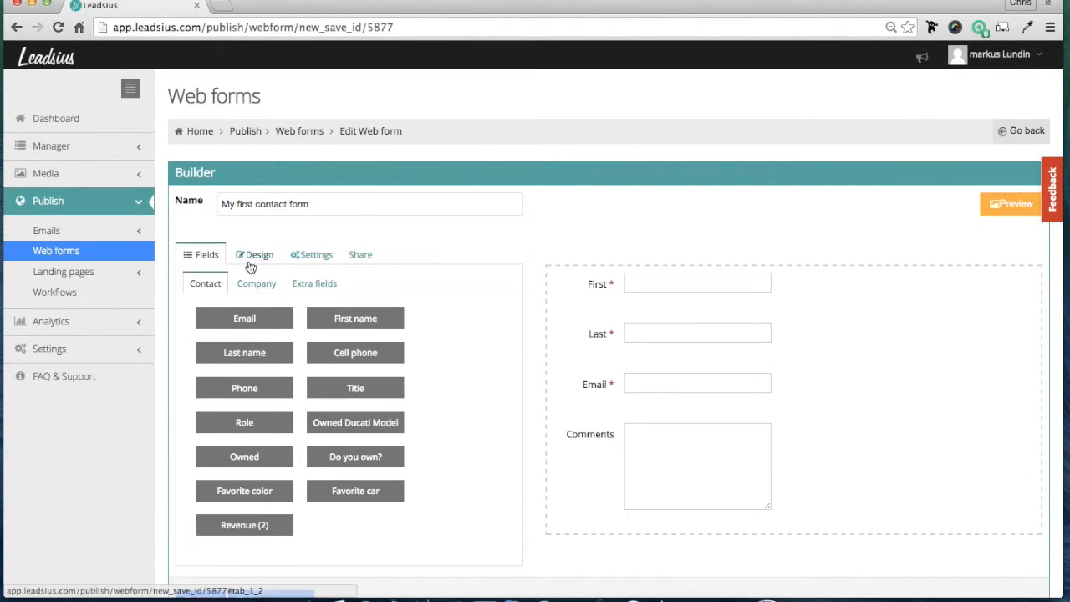
Examine the web form's design options, including the available themes.
left_click(251, 258)
scroll(404, 238, "down", 2)
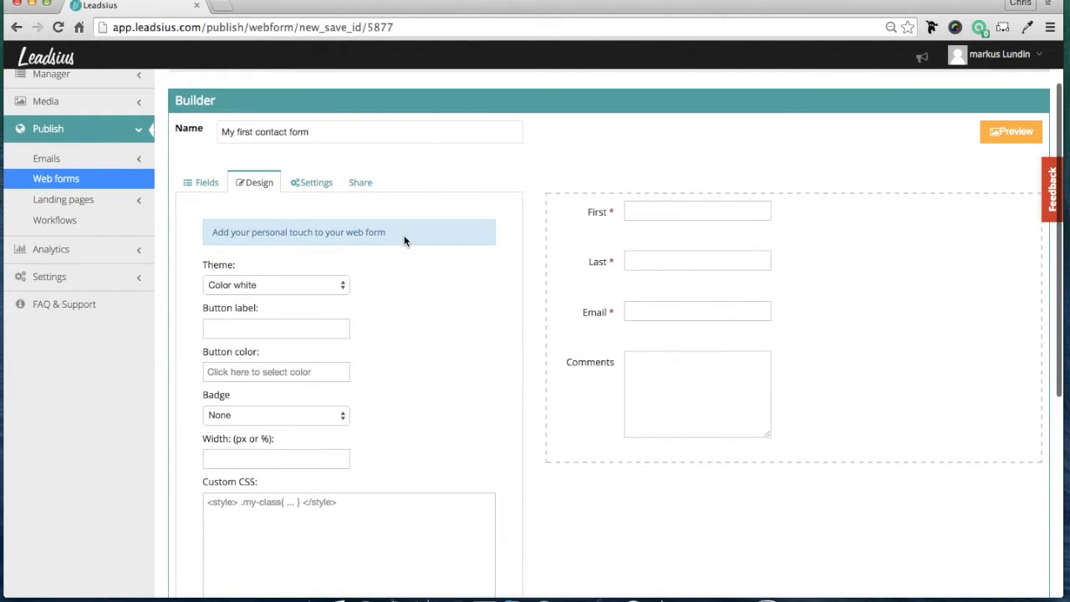
scroll(404, 239, "up", 1)
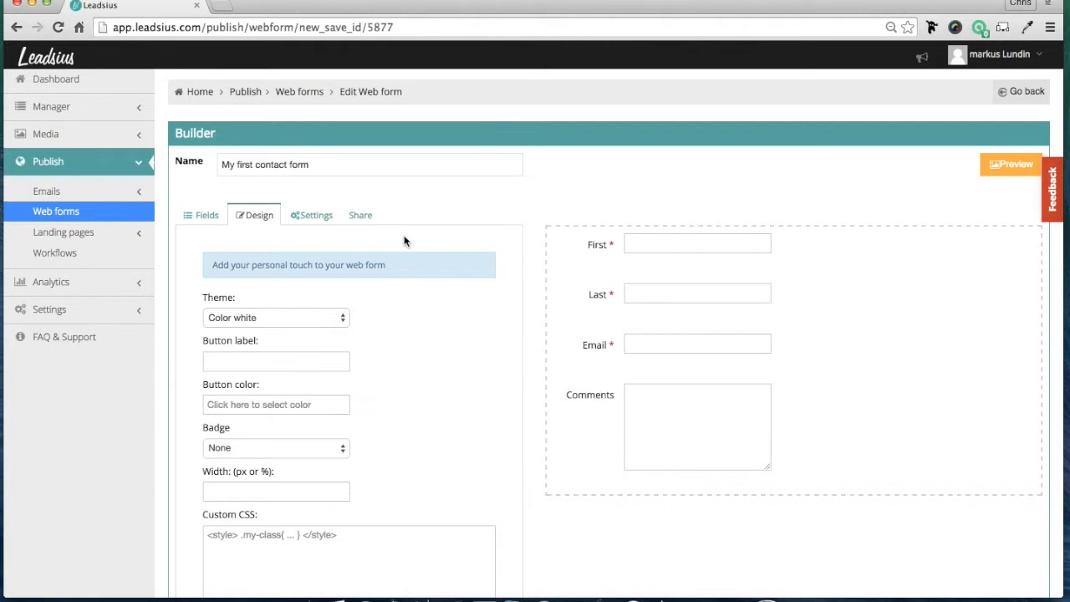
scroll(404, 236, "down", 1)
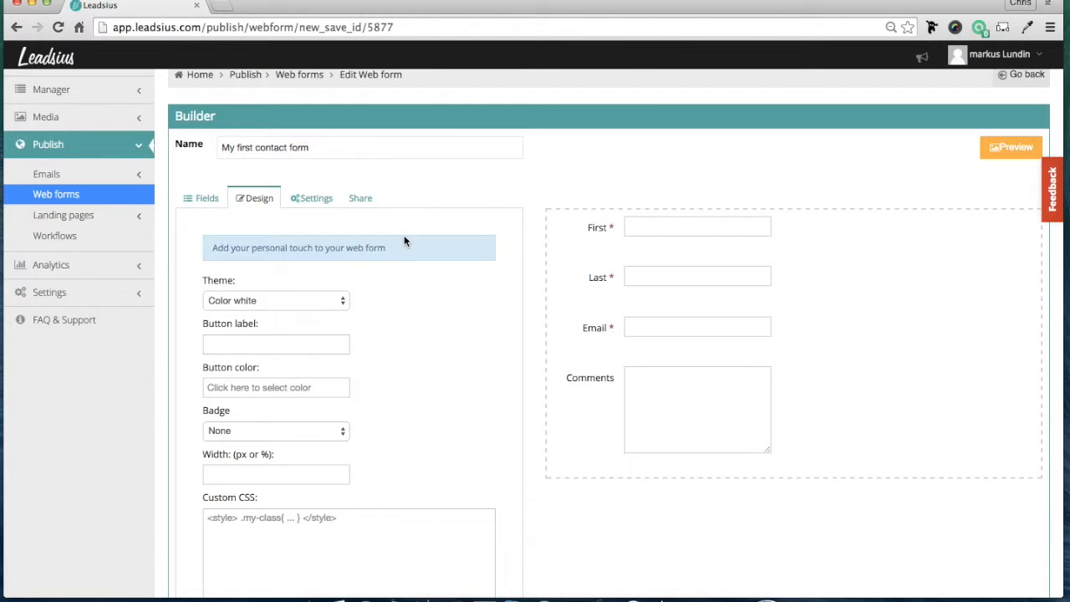
scroll(404, 238, "down", 1)
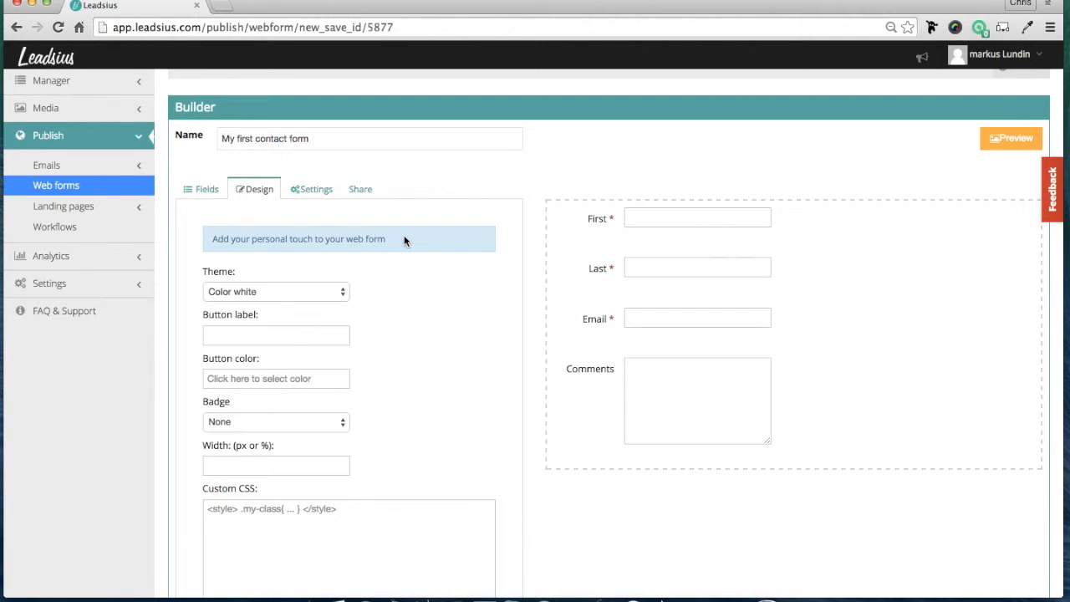
scroll(403, 239, "down", 2)
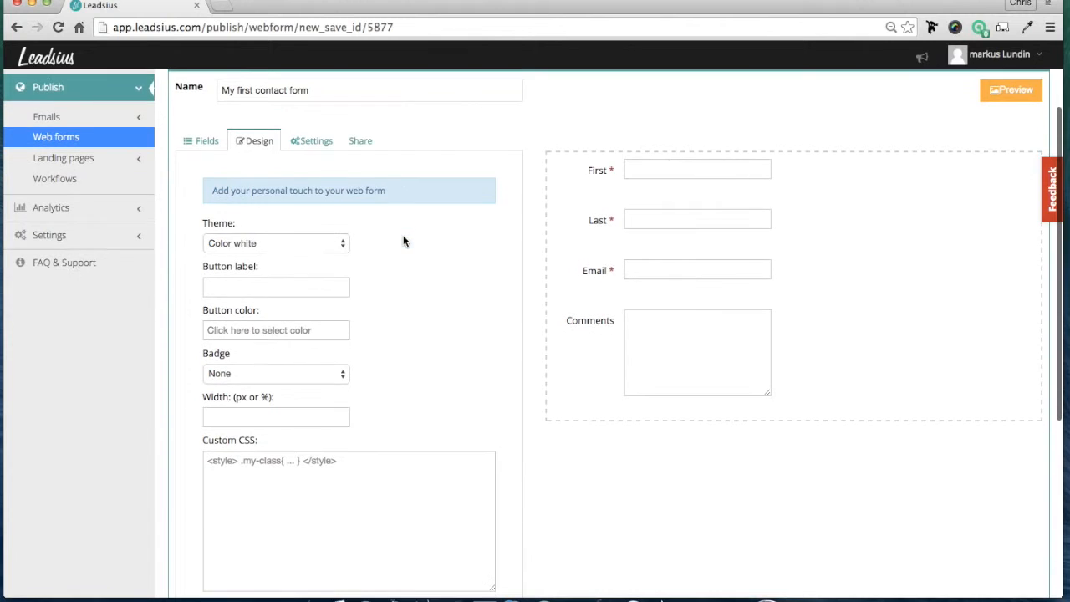
scroll(386, 365, "down", 1)
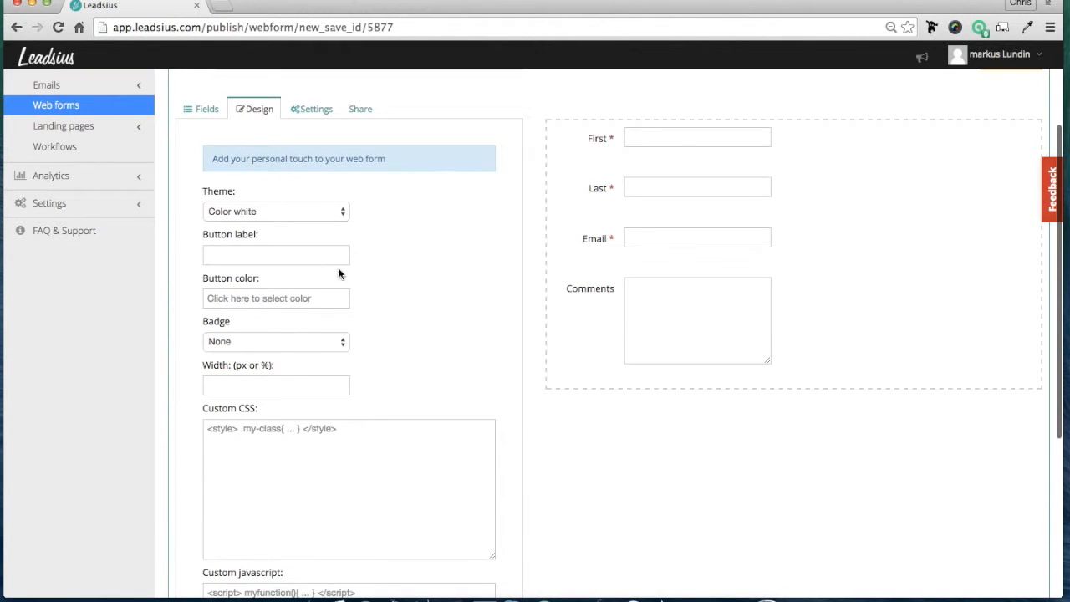
left_click(269, 214)
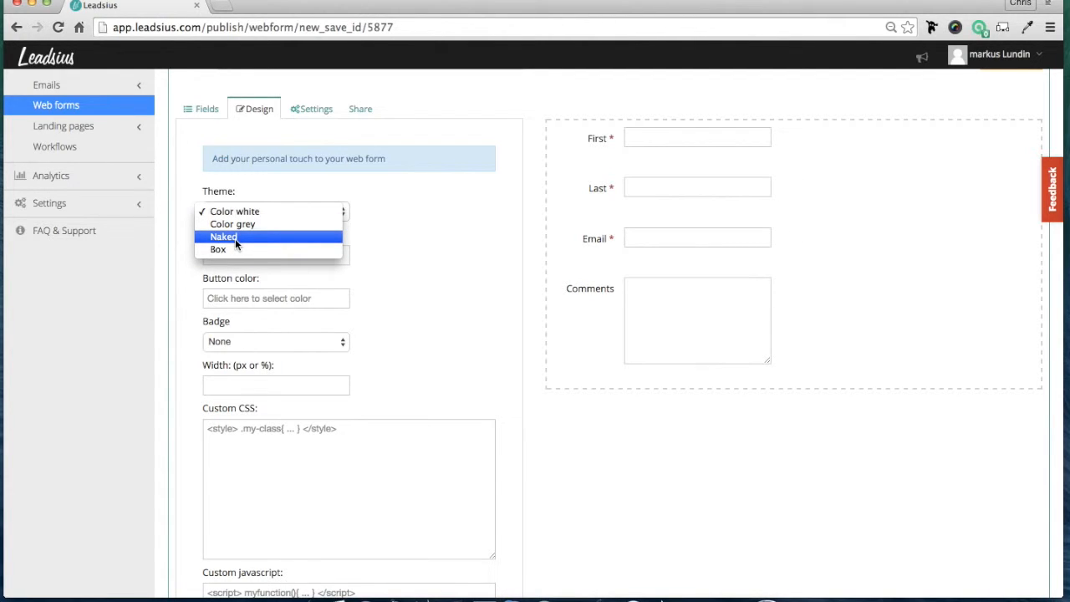
left_click(460, 224)
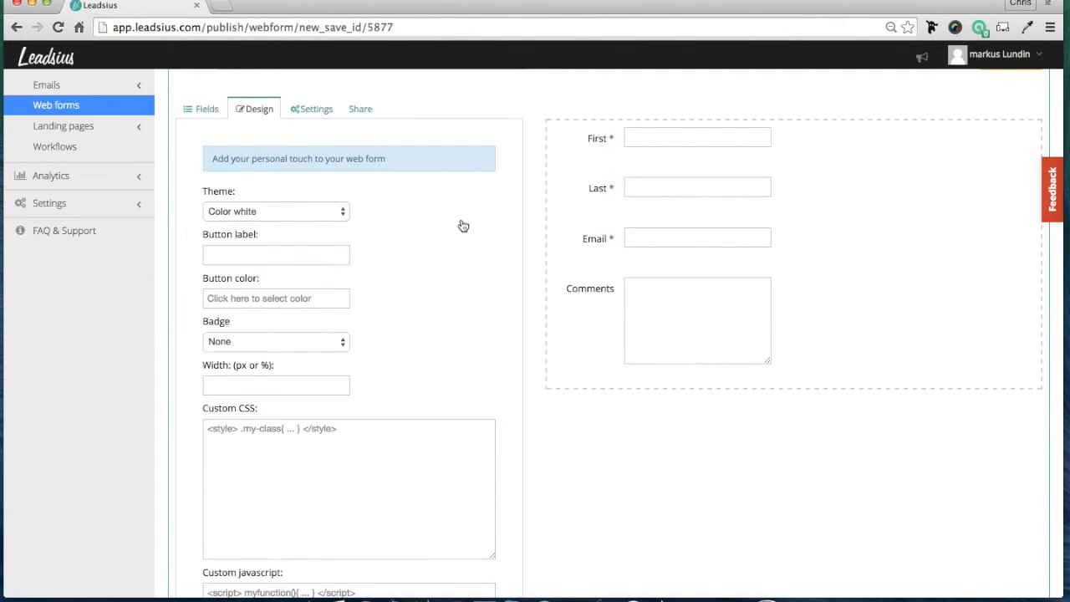
Set the form's button label to "Submit me!" and view the button color choices.
left_click(304, 263)
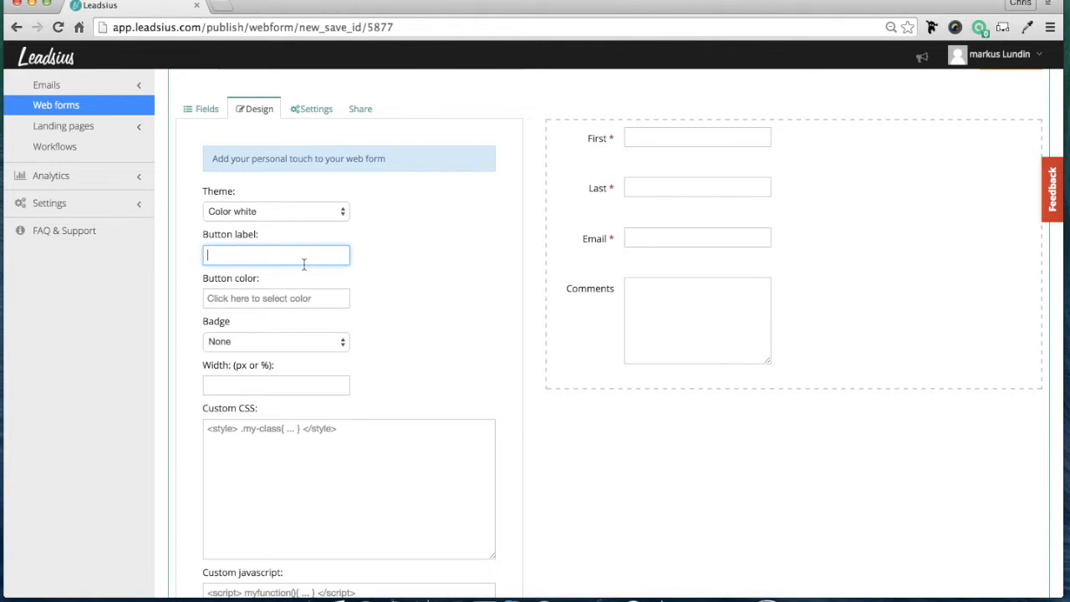
type("Submit me!")
left_click(320, 298)
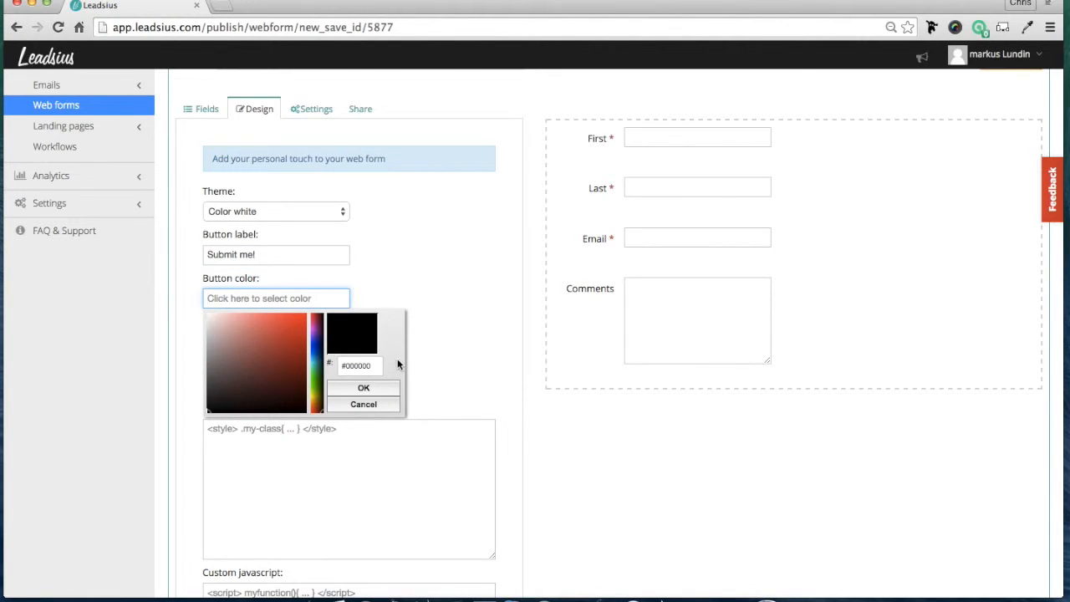
left_click(433, 327)
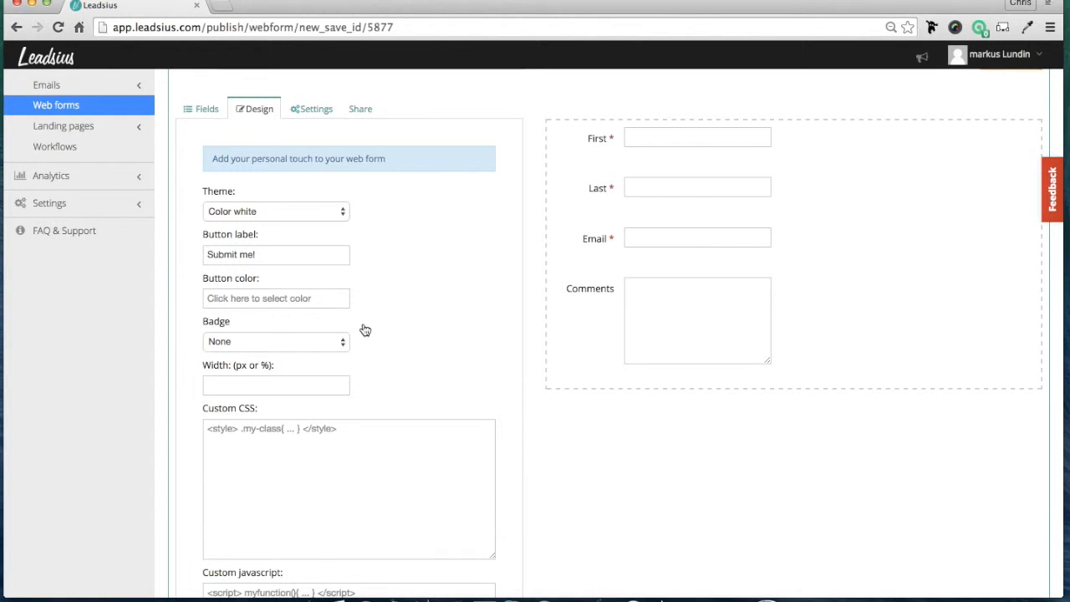
View the badge choices in the web form's design options and keep the badge set to None.
scroll(363, 330, "down", 1)
left_click(303, 330)
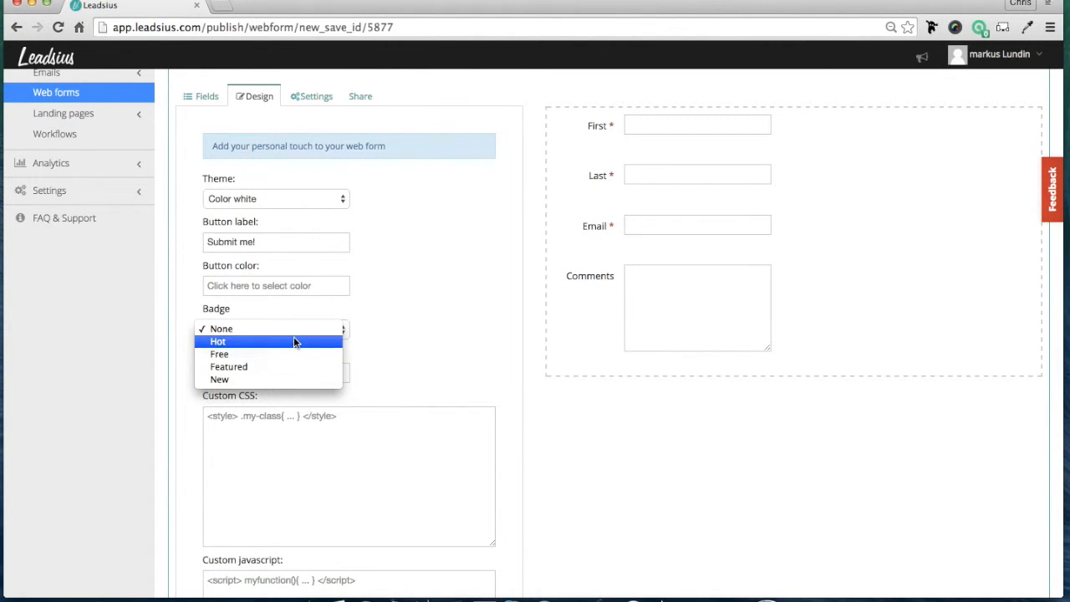
left_click(296, 328)
Examine the width, custom CSS and custom JavaScript options in the web form's design.
scroll(387, 295, "down", 4)
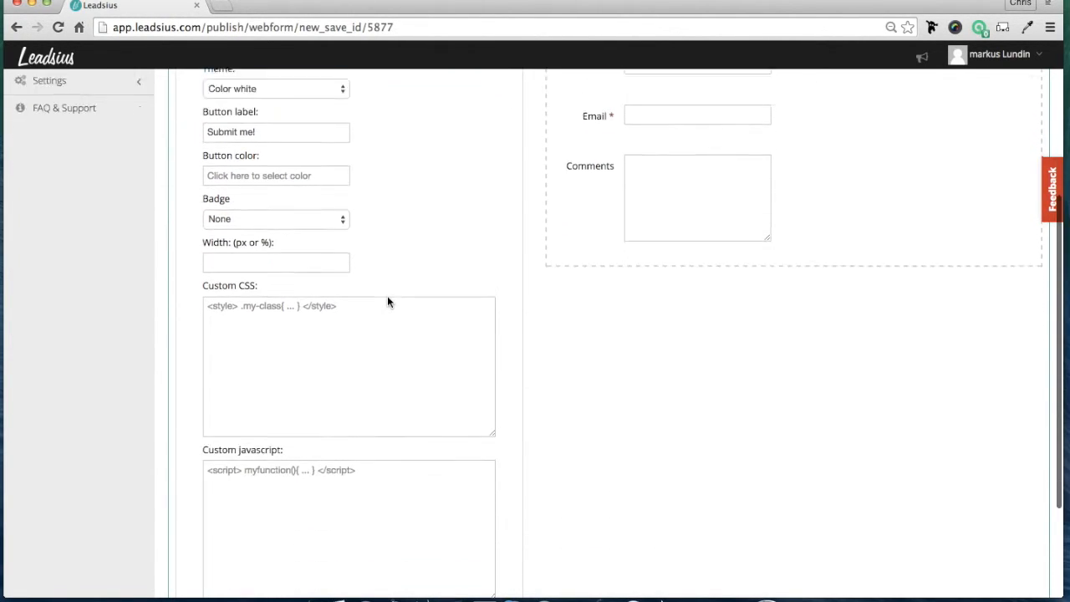
scroll(241, 297, "up", 2)
left_click(219, 373)
left_click(237, 532)
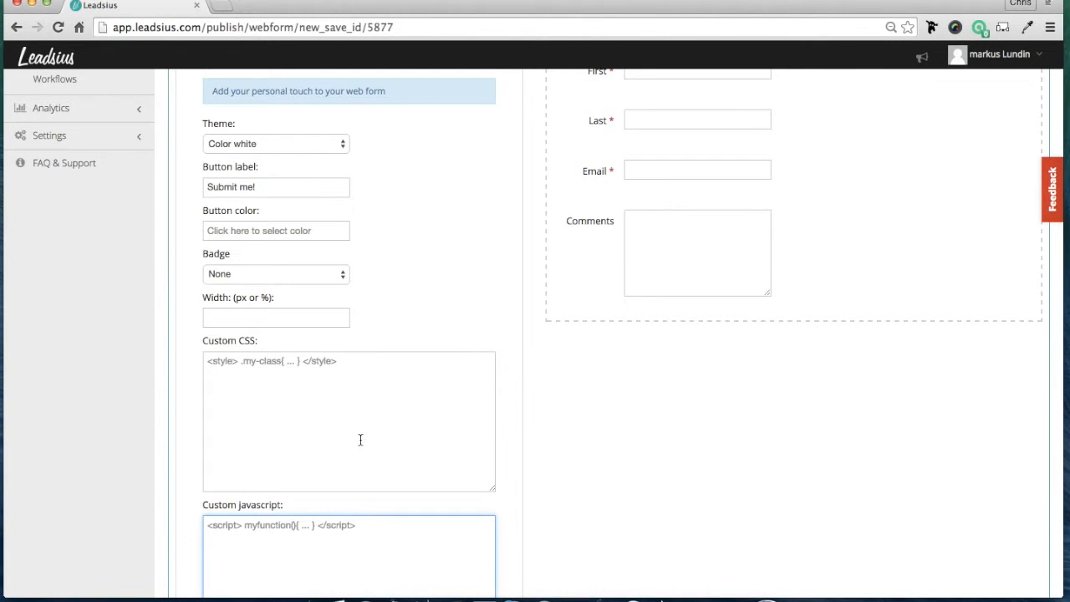
scroll(440, 287, "up", 3)
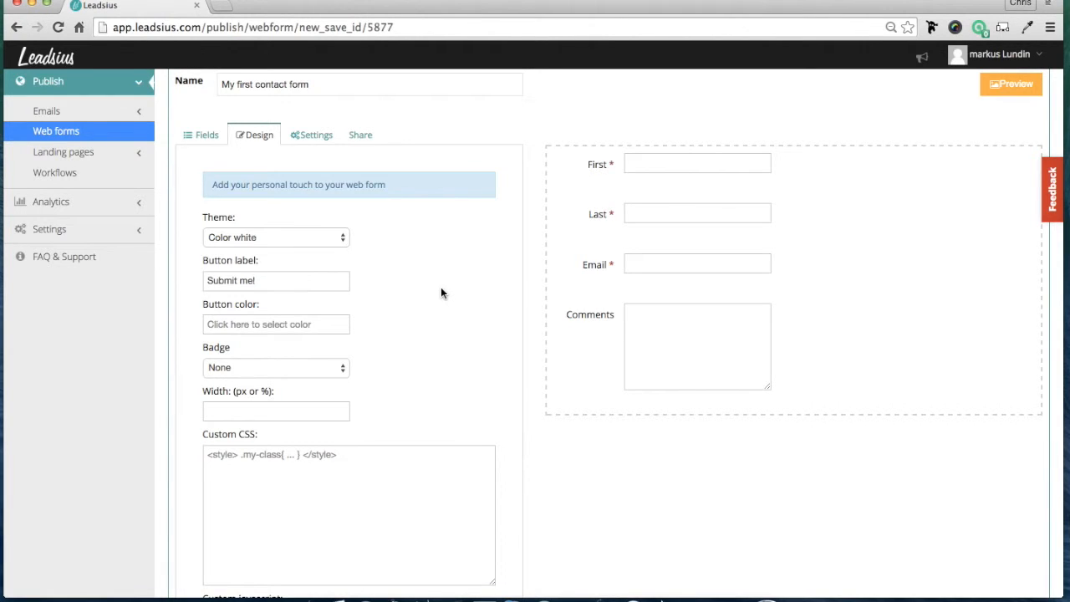
scroll(467, 401, "down", 1)
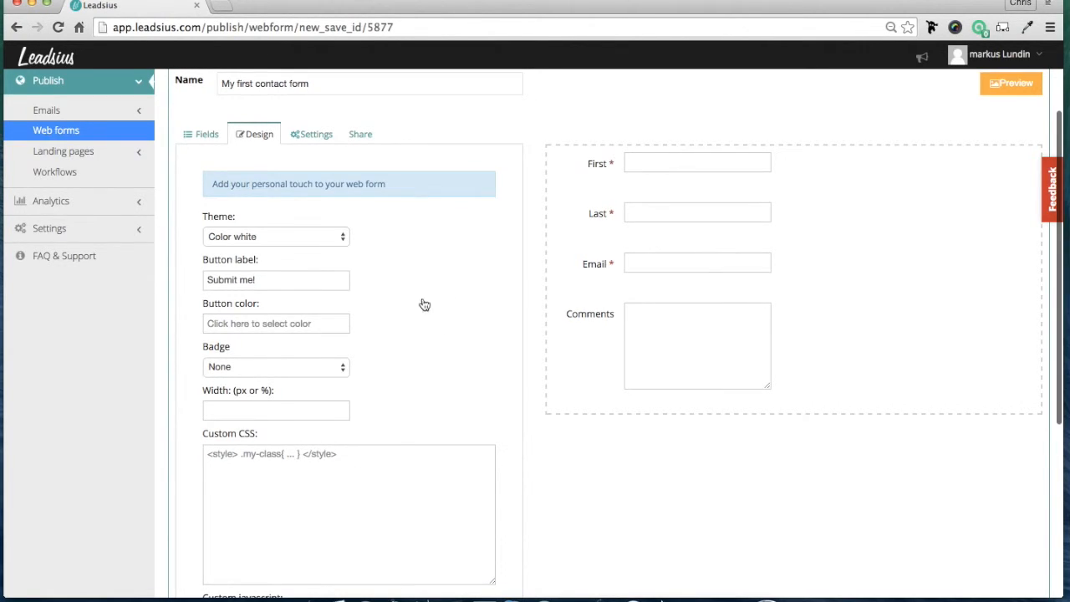
scroll(365, 168, "down", 3)
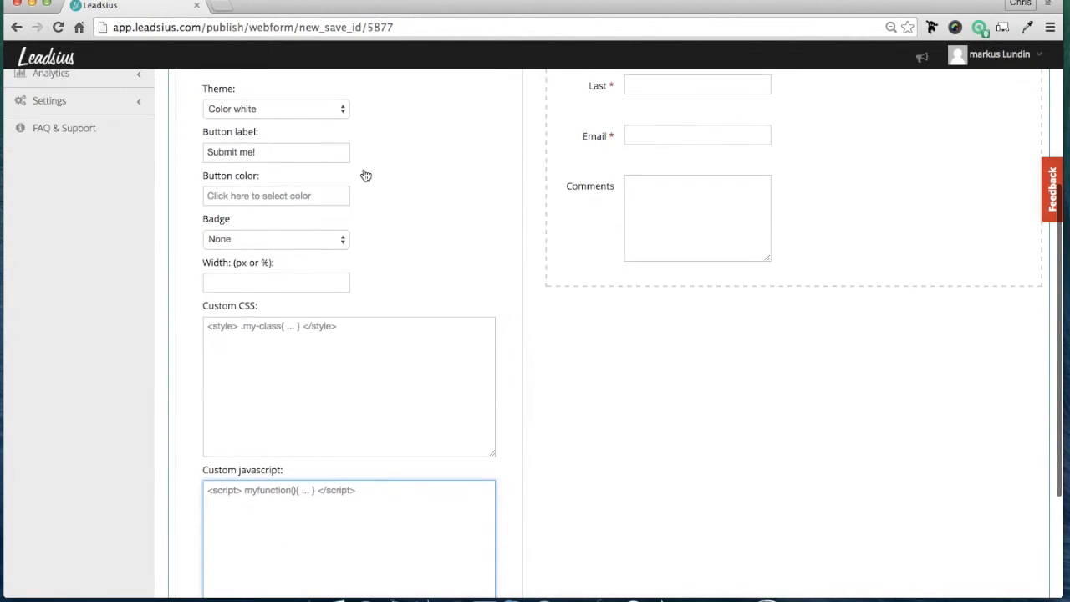
scroll(365, 175, "up", 4)
Open the web form's sharing options and select the whole embed code.
left_click(193, 169)
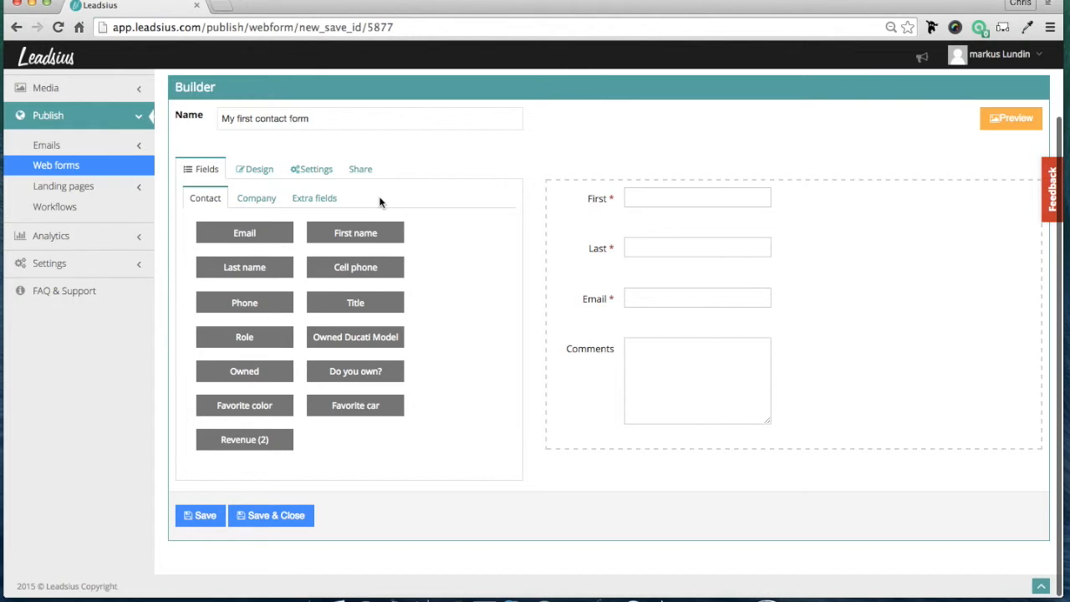
left_click(364, 172)
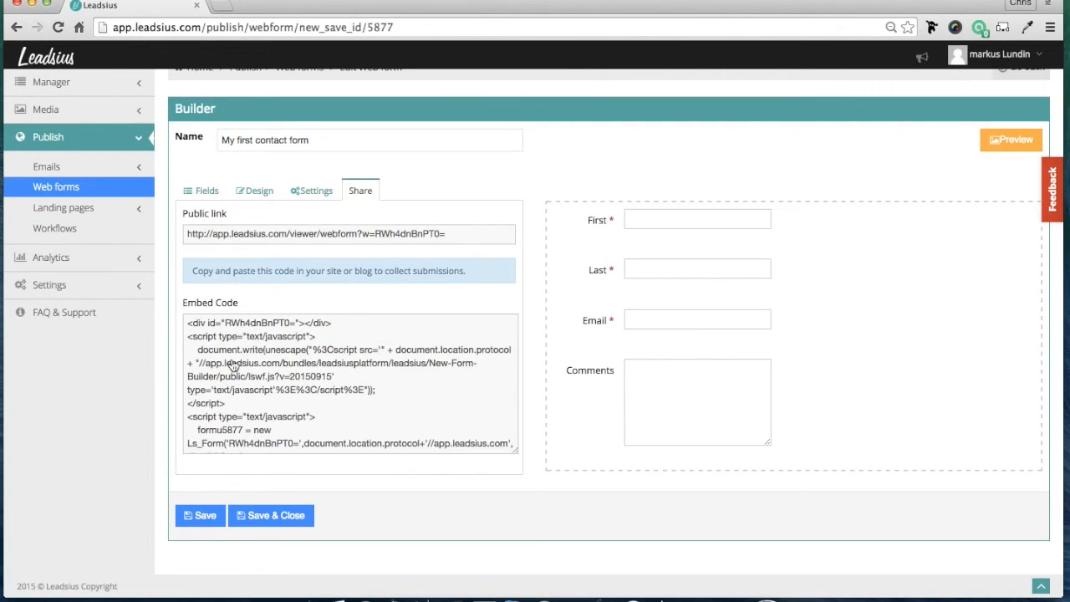
left_click(280, 411)
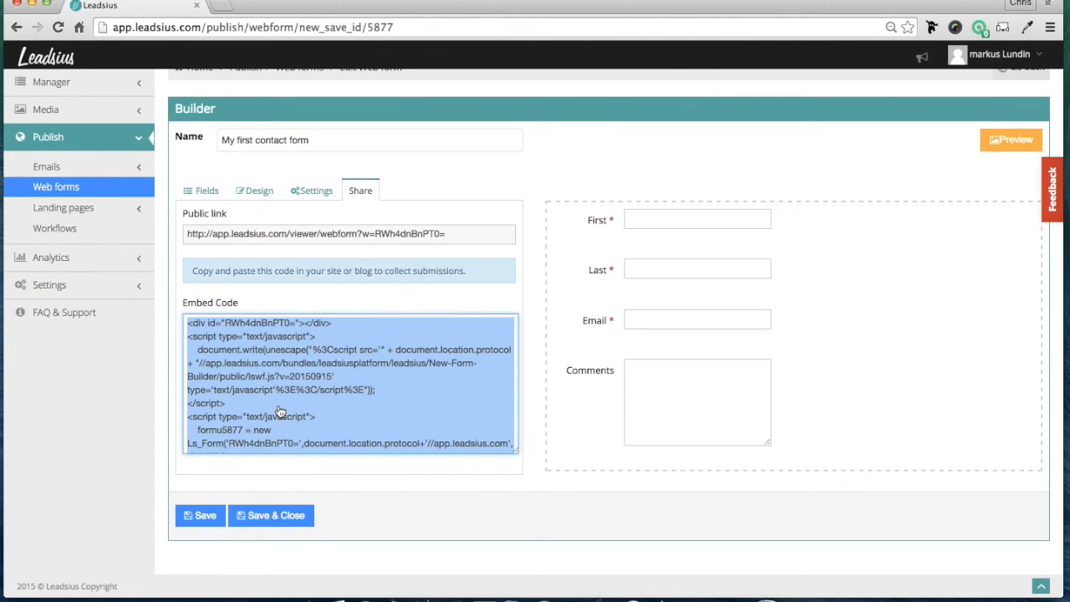
View the web form's main contact and confirmation settings and return to the list of contact fields.
left_click(306, 191)
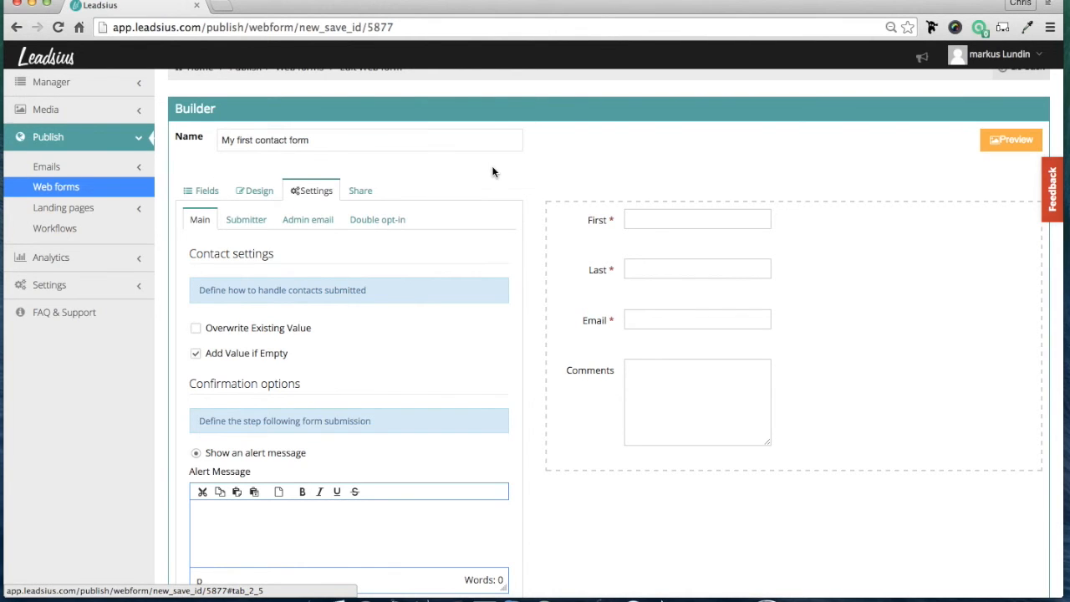
left_click(187, 192)
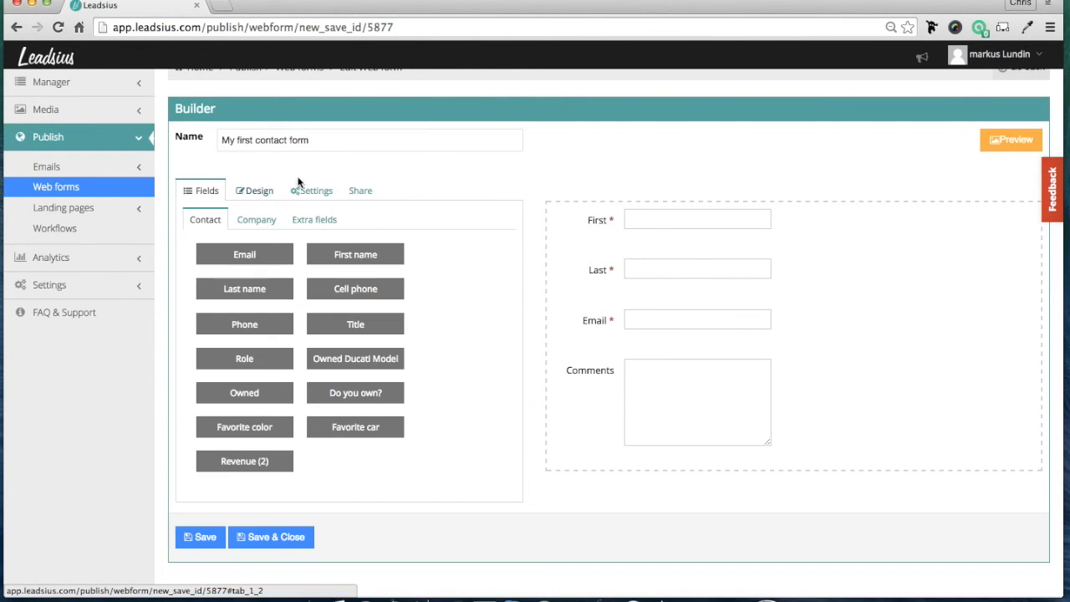
scroll(444, 178, "down", 1)
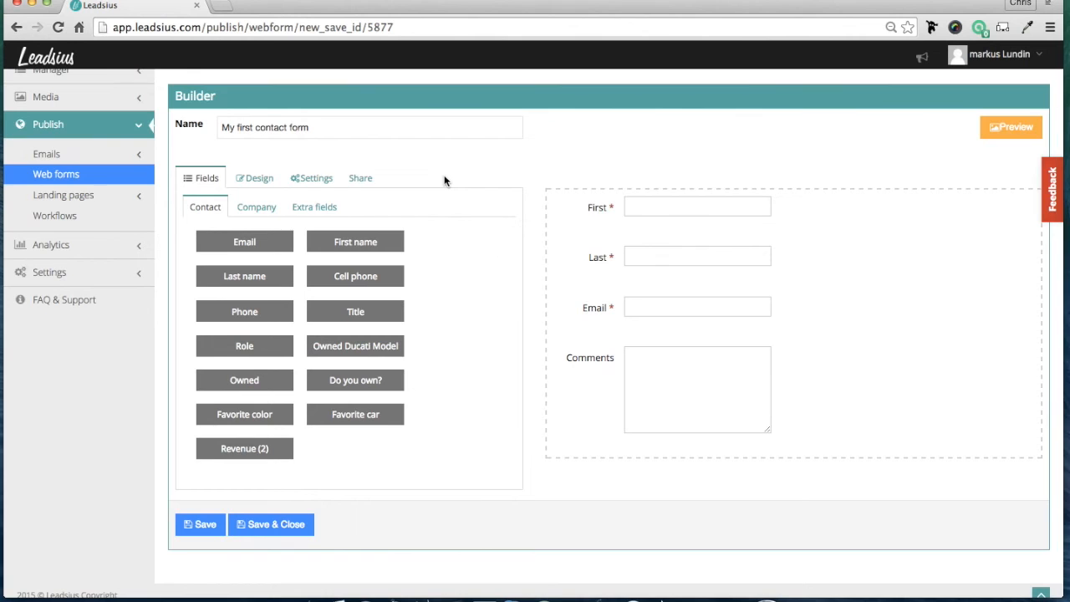